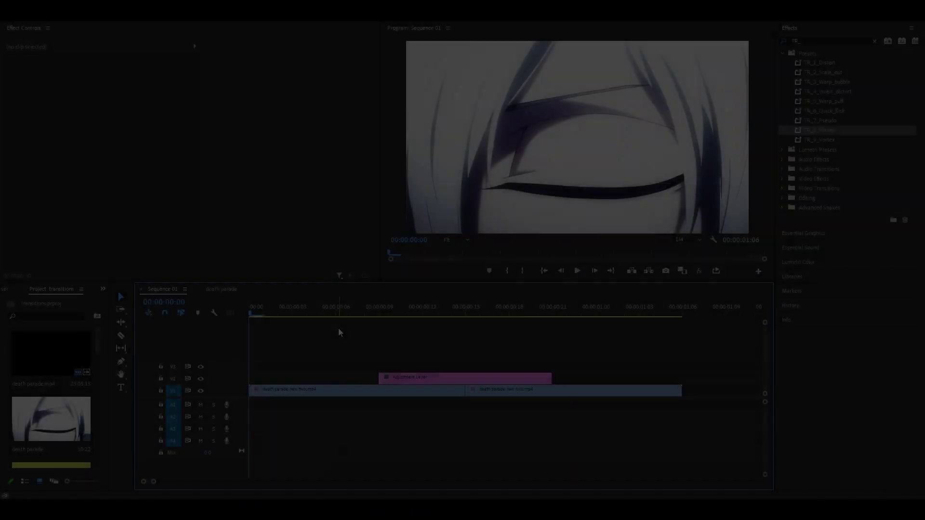
# Step: Park the playhead on the cut at 00:00:00:15, select the adjustment layer, and step back frame by frame to its start at 00:00:00:09
pyautogui.press('space')
pyautogui.click(468, 310)
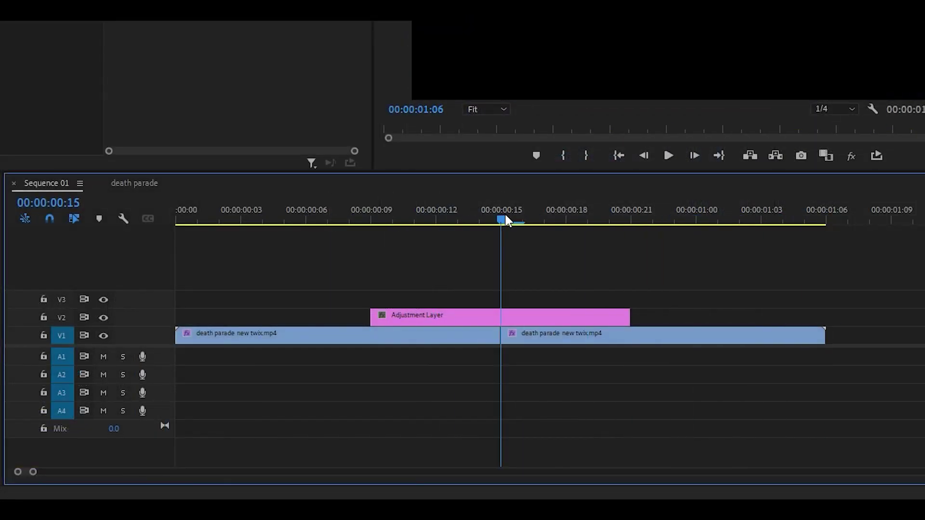
pyautogui.press('d')
pyautogui.click(466, 318)
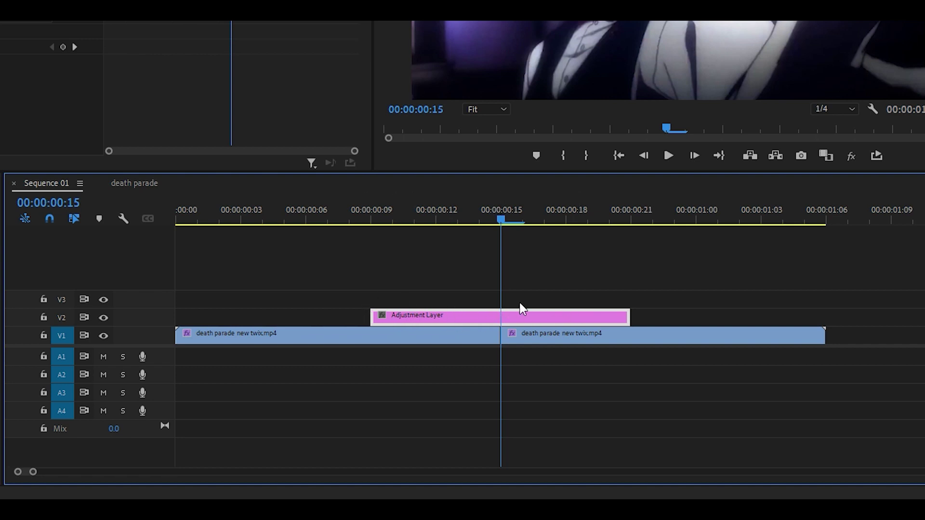
pyautogui.press('Left')
pyautogui.press('Left')
pyautogui.press('Left')
pyautogui.press('Left')
pyautogui.press('Left')
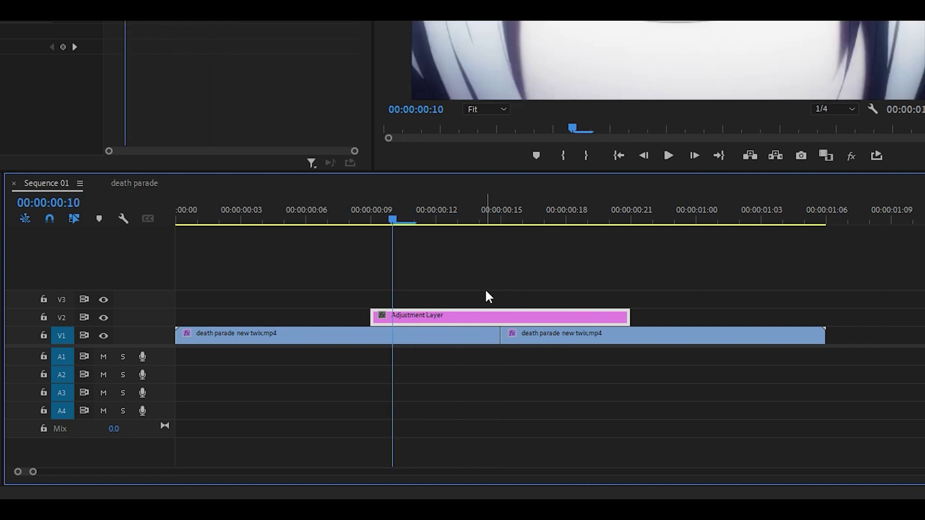
pyautogui.press('Left')
# Step: Return to the cut at 00:00:00:15 and step forward frame by frame to the adjustment layer's end at 00:00:00:21
pyautogui.click(499, 215)
pyautogui.press('Right')
pyautogui.press('Right')
pyautogui.press('Right')
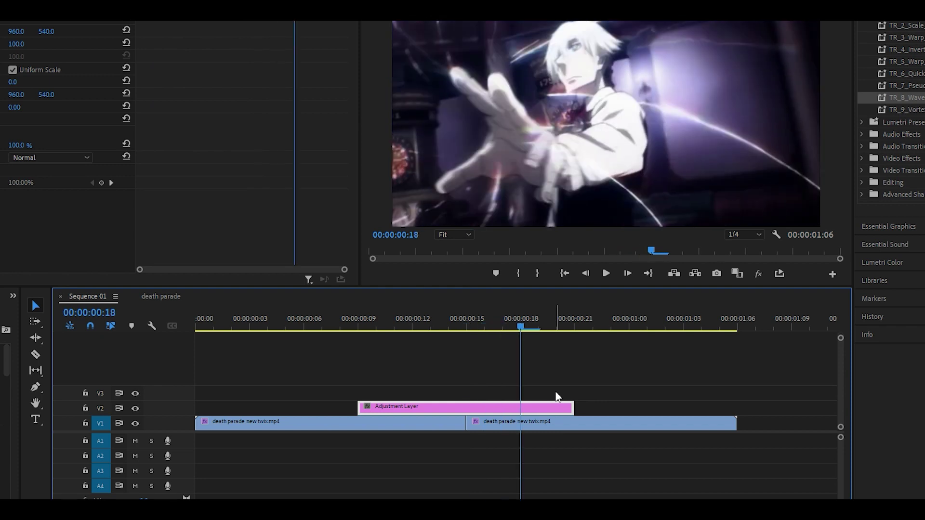
pyautogui.press('Right')
pyautogui.press('Right')
pyautogui.press('Right')
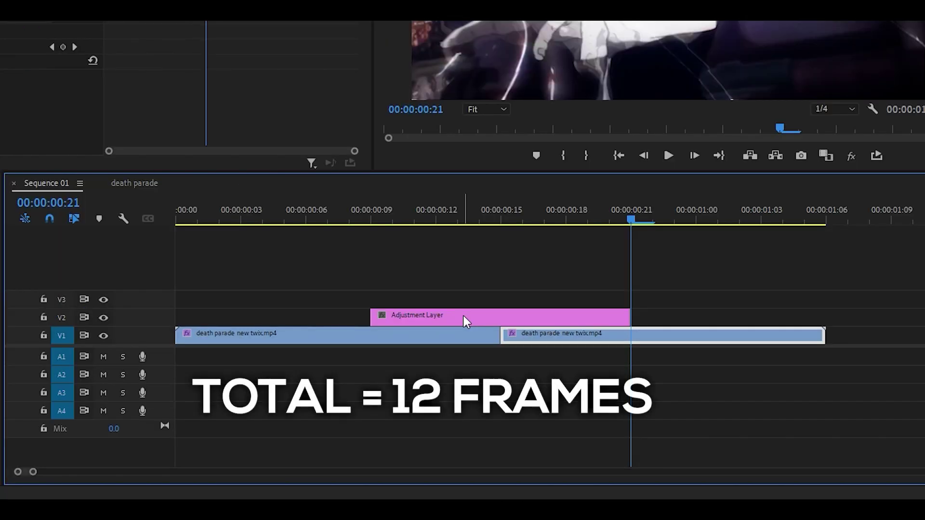
# Step: Select the adjustment layer over the cut and start importing presets into the Presets folder
pyautogui.click(464, 315)
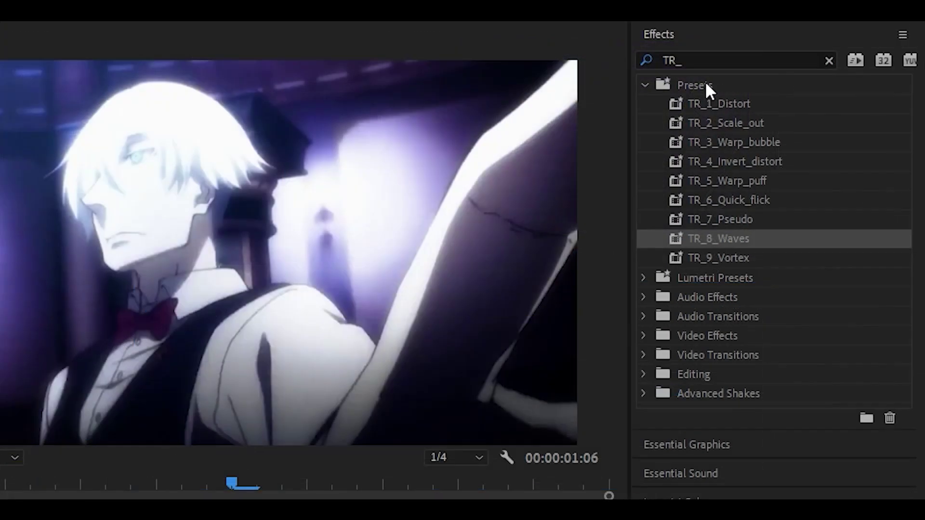
pyautogui.click(813, 50)
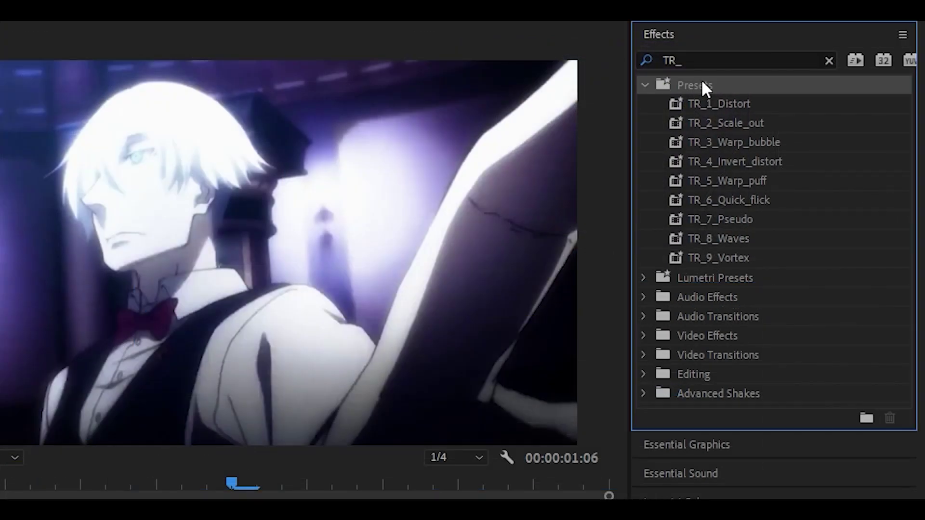
pyautogui.rightClick(702, 82)
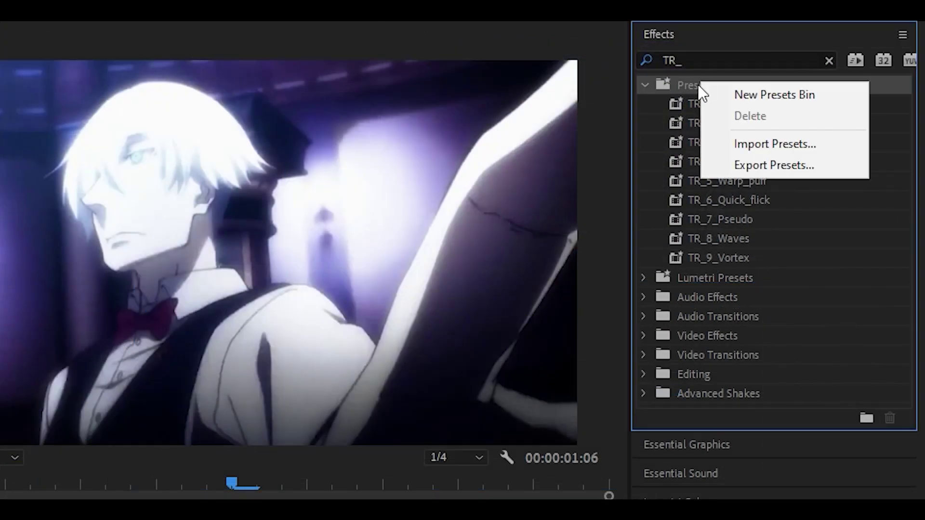
pyautogui.click(787, 144)
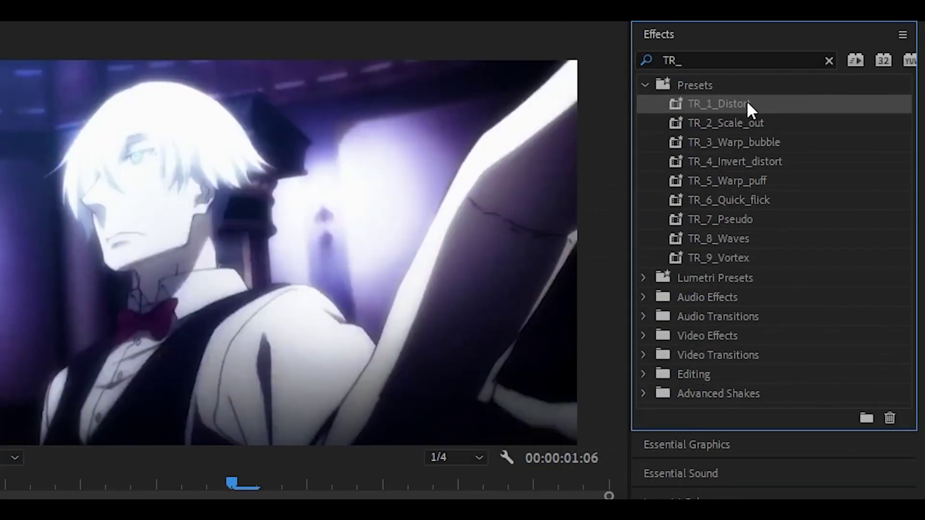
# Step: Apply the TR_1_Distort preset to the adjustment layer and select S_DistortChroma's Amount keyframe at the 00:00:00:15 cut
pyautogui.moveTo(708, 124); pyautogui.dragTo(627, 135)
pyautogui.moveTo(683, 115); pyautogui.dragTo(496, 315)
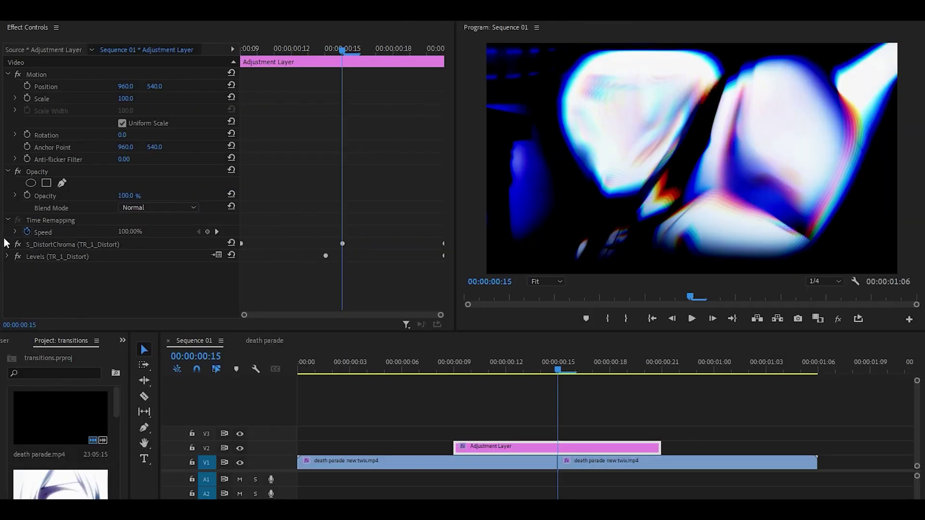
pyautogui.click(7, 245)
pyautogui.scroll(-5, 364, 194)
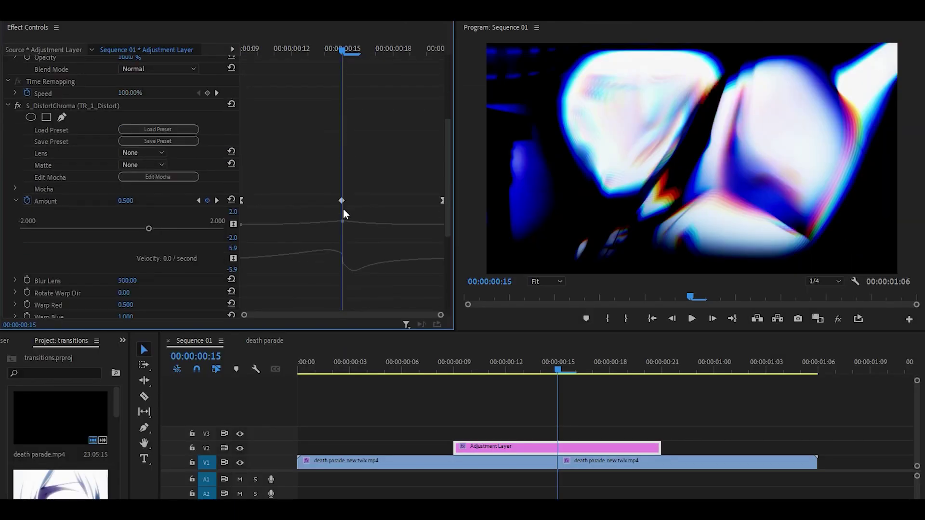
pyautogui.click(343, 201)
pyautogui.hotkey('ctrl', 's')
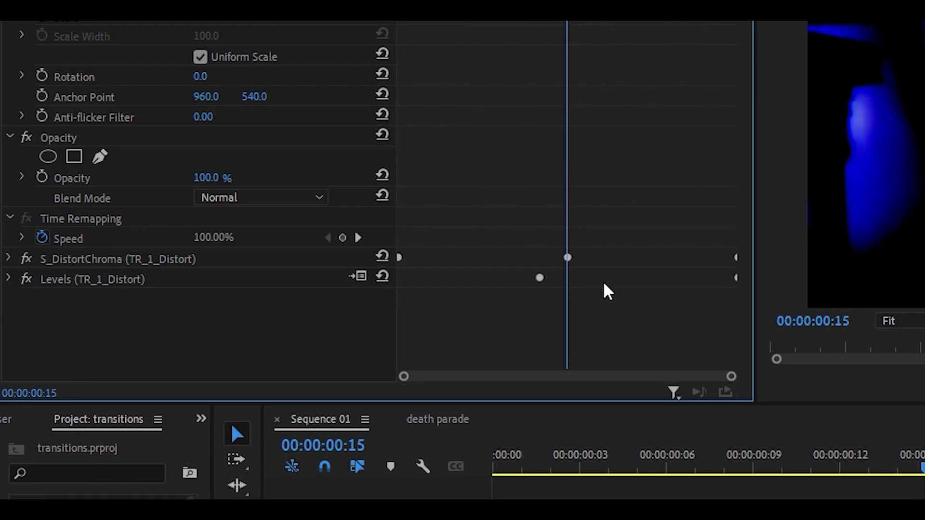
# Step: Try moving the Levels effect's (RGB) Black Input Level peak keyframe onto the cut at 00:00:00:15
pyautogui.click(15, 282)
pyautogui.scroll(-3, 530, 212)
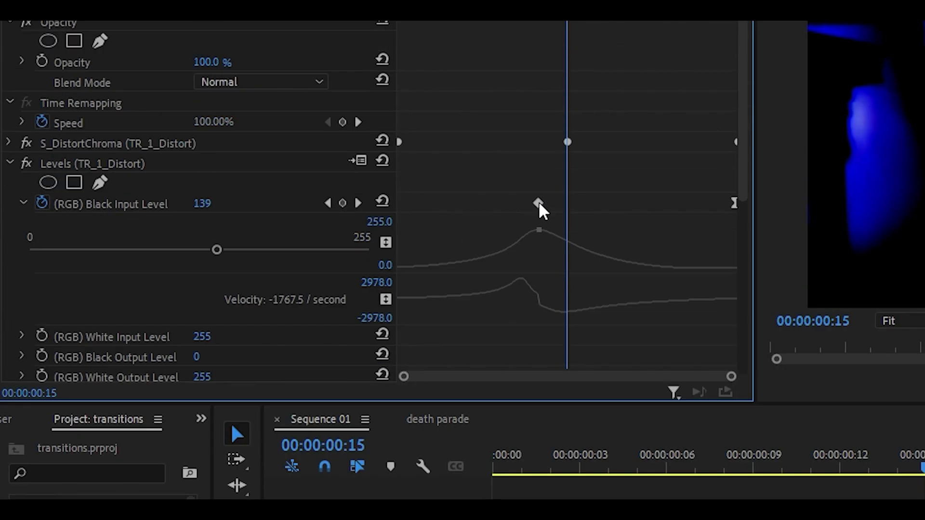
pyautogui.moveTo(539, 206); pyautogui.dragTo(568, 209)
pyautogui.hotkey('ctrl', 'z')
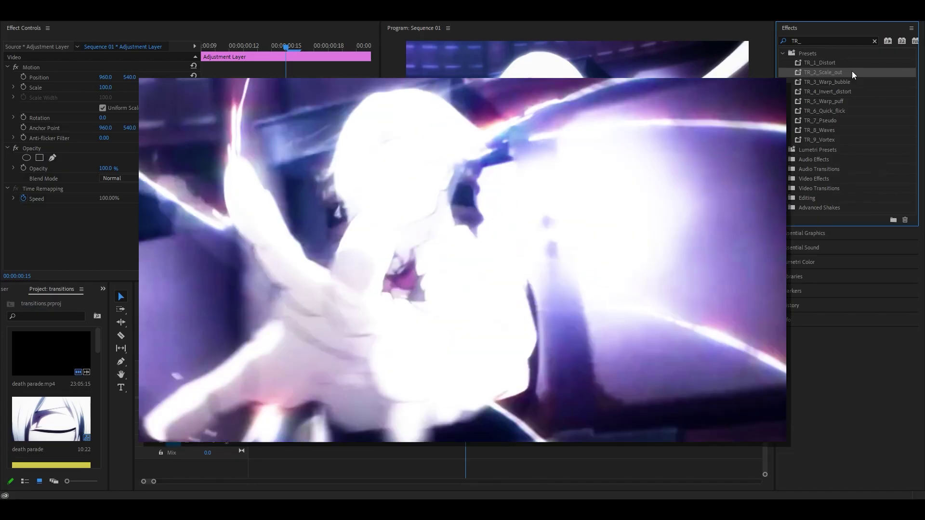
# Step: Apply the TR_2_Scale_out preset to the adjustment layer and play back the transition
pyautogui.moveTo(851, 70); pyautogui.dragTo(454, 380)
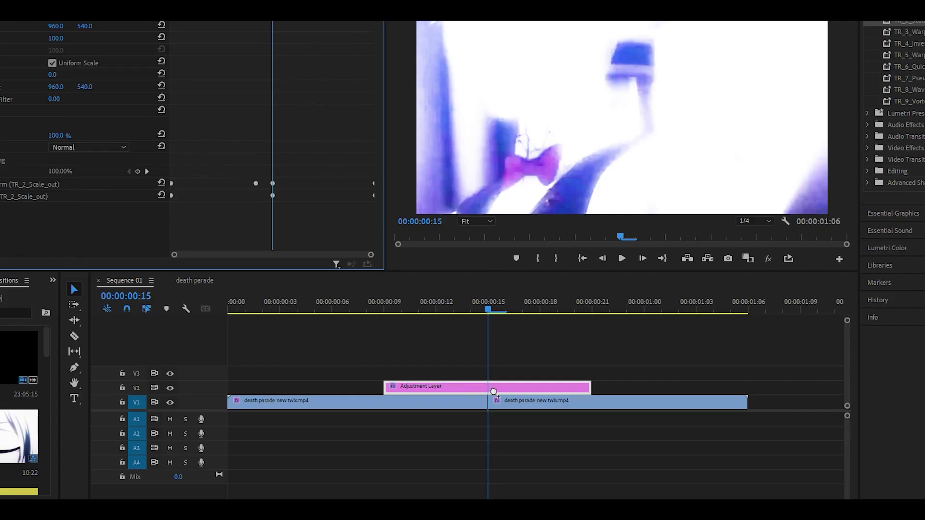
pyautogui.click(465, 407)
pyautogui.click(333, 304)
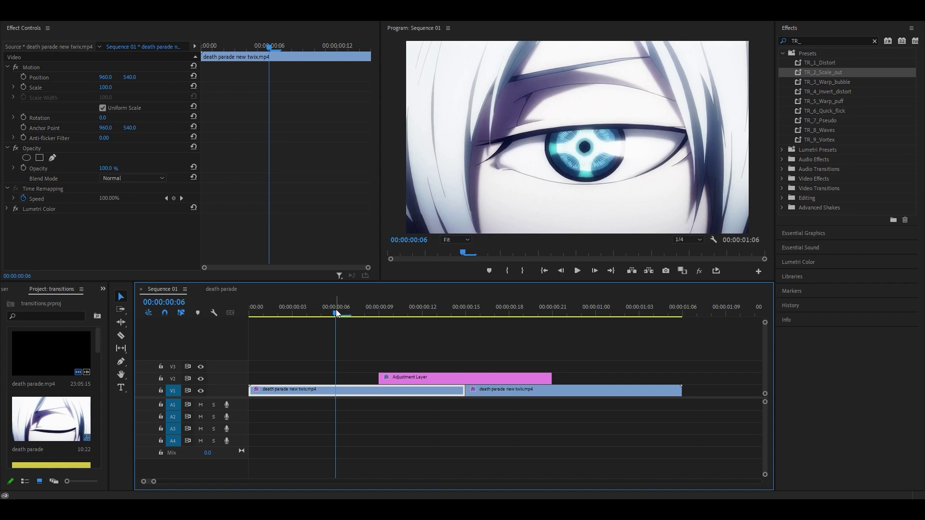
pyautogui.press('space')
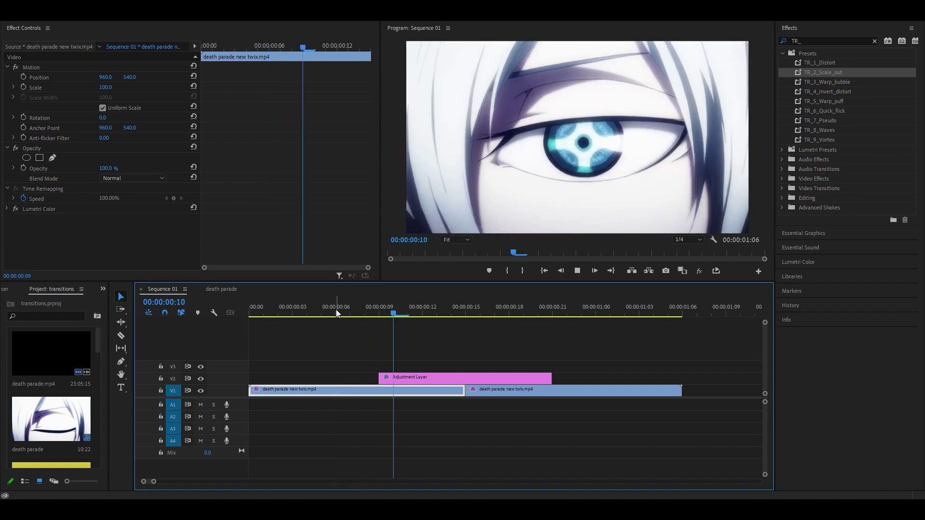
pyautogui.press('space')
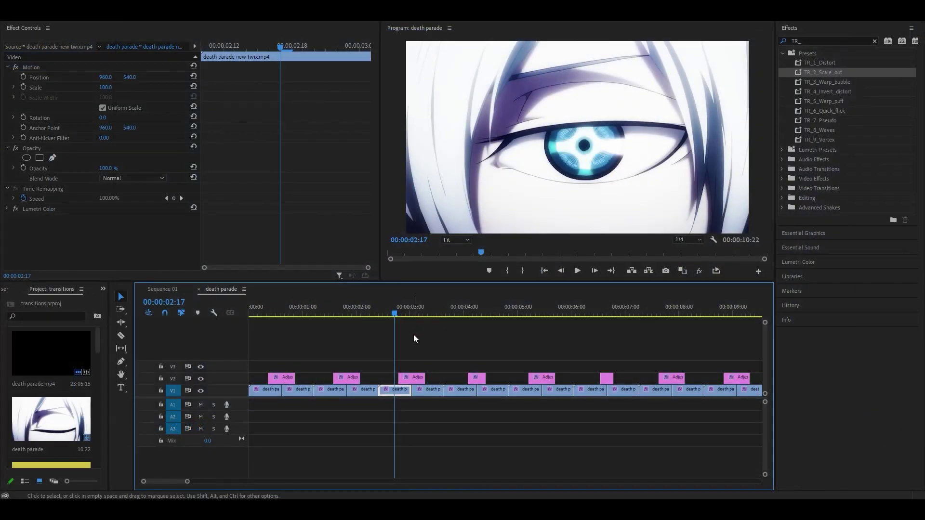
# Step: Play the death parade sequence from 00:00:02:17 and select the adjustment layer over the cut near 00:00:03:00
pyautogui.scroll(3, 413, 334)
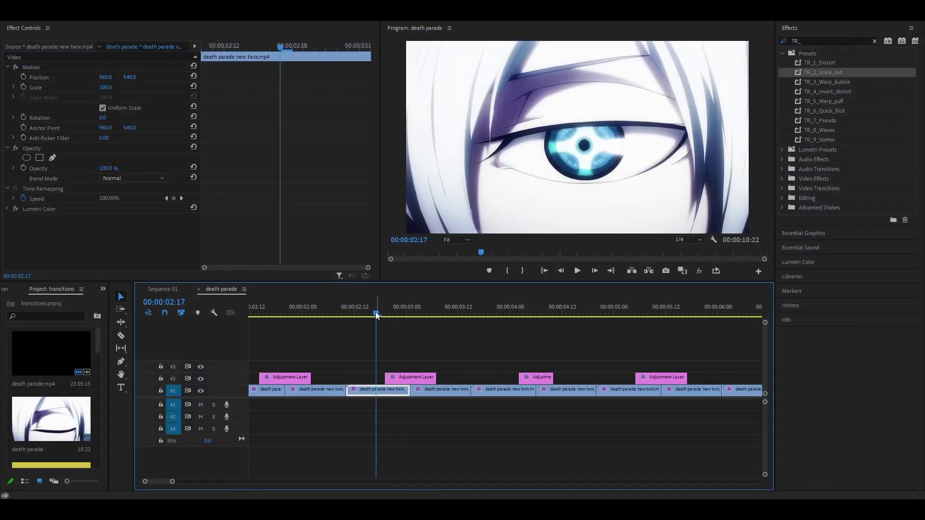
pyautogui.press('space')
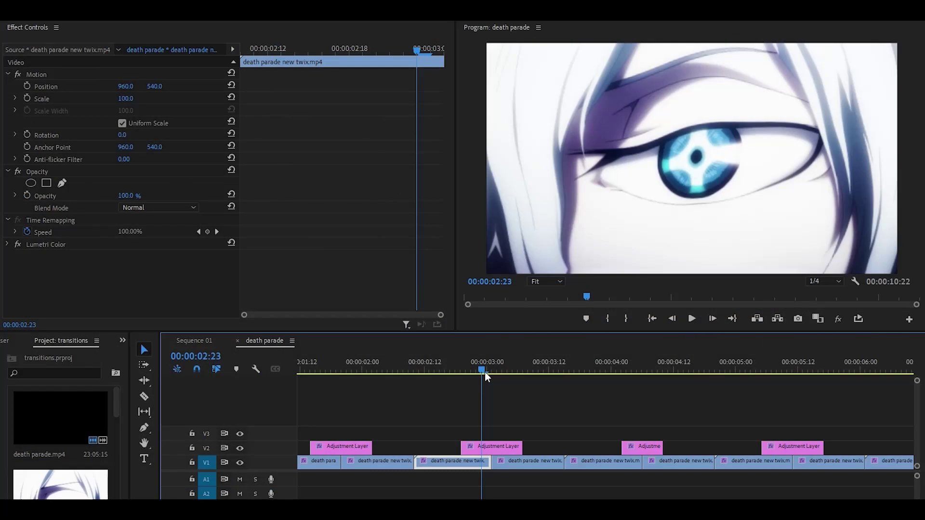
pyautogui.click(492, 447)
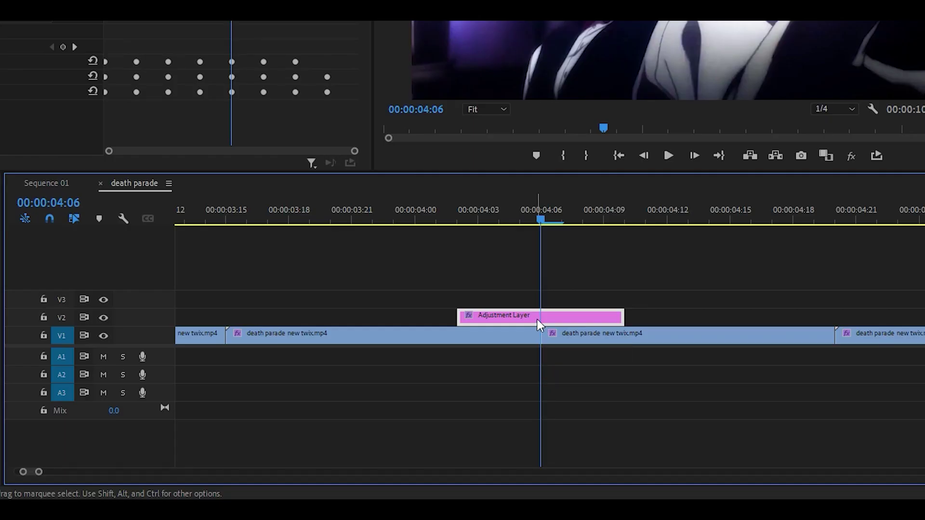
# Step: Step back frame by frame from the 00:00:04:06 cut to its adjustment layer's start, and scrub to the cut beneath the following adjustment layer
pyautogui.press('Left')
pyautogui.press('Left')
pyautogui.press('Left')
pyautogui.press('Left')
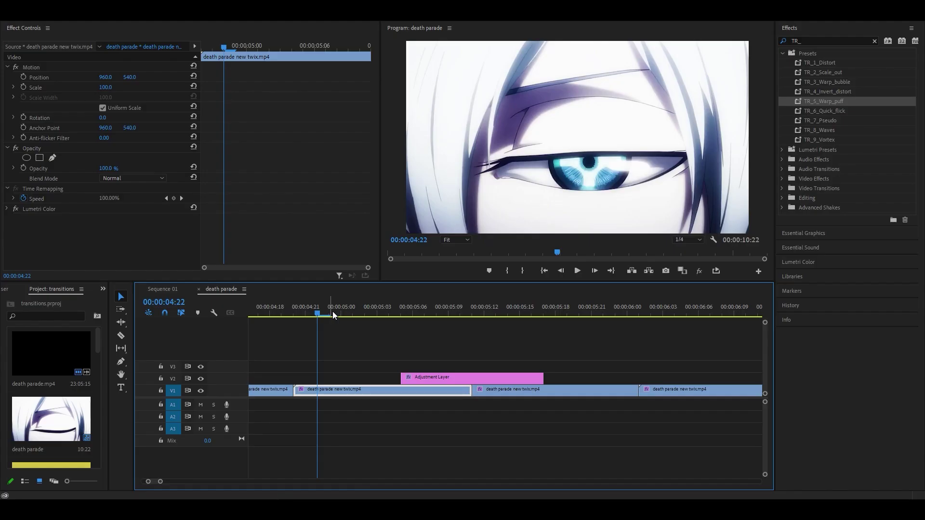
pyautogui.moveTo(332, 311); pyautogui.dragTo(472, 312)
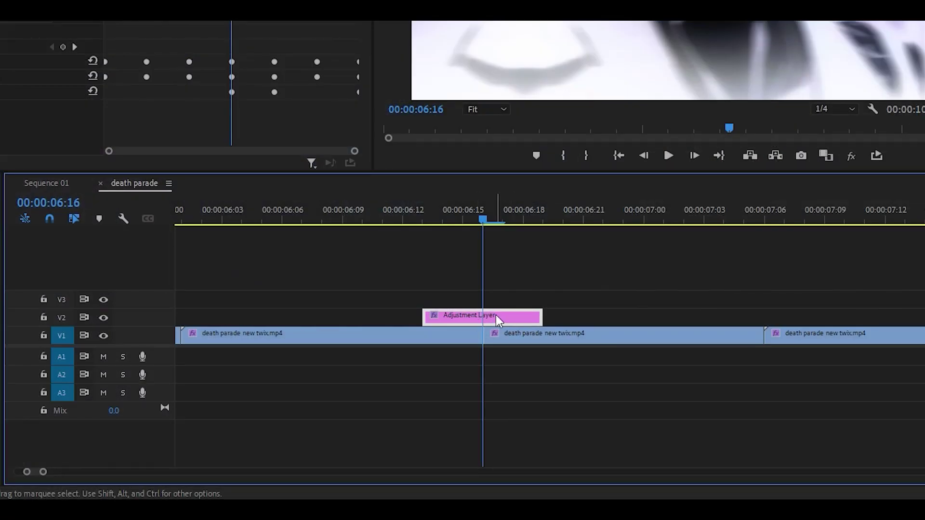
# Step: Step frame by frame through the short adjustment layer around the 00:00:06:16 cut and play back its transition
pyautogui.press('Left')
pyautogui.press('Left')
pyautogui.press('Left')
pyautogui.press('Right')
pyautogui.press('Right')
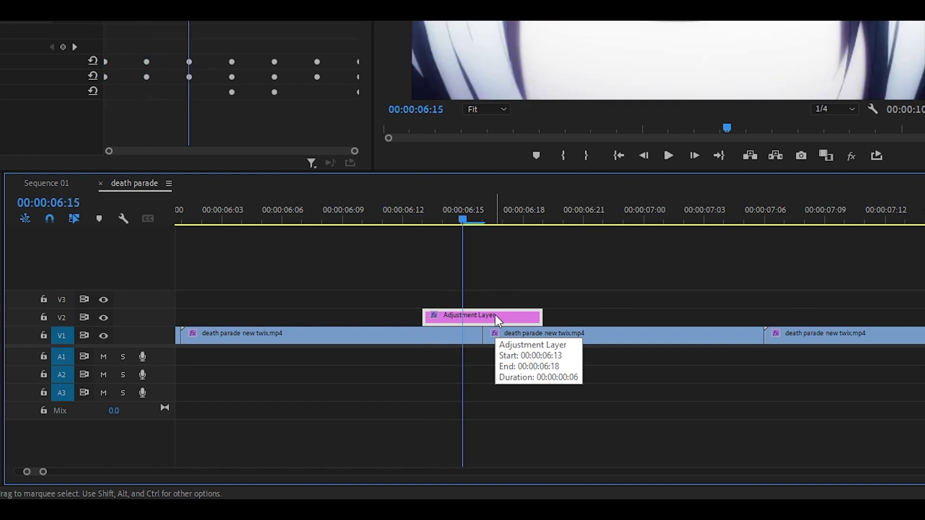
pyautogui.press('space')
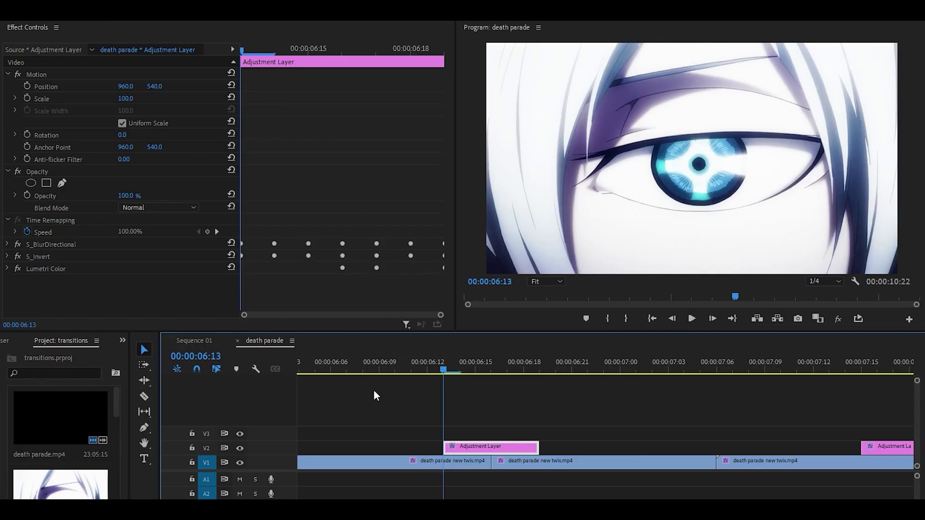
pyautogui.click(491, 367)
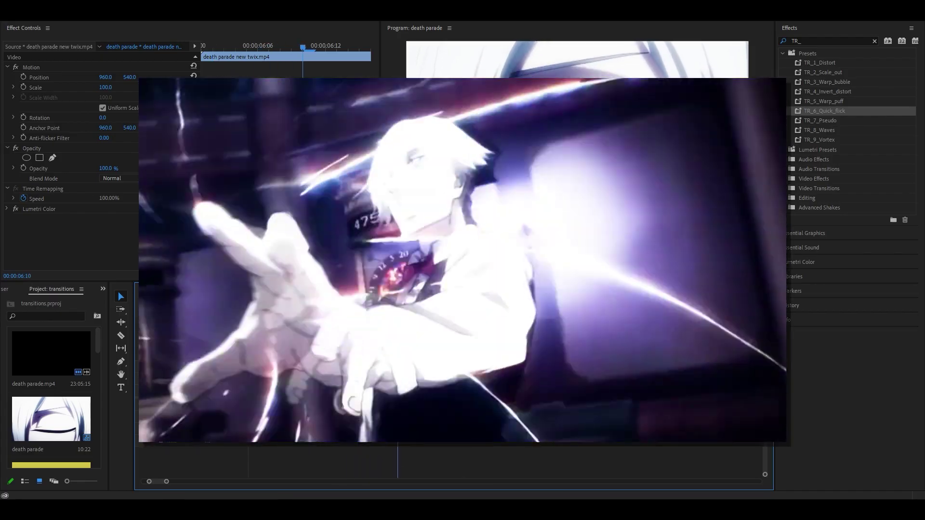
pyautogui.press('space')
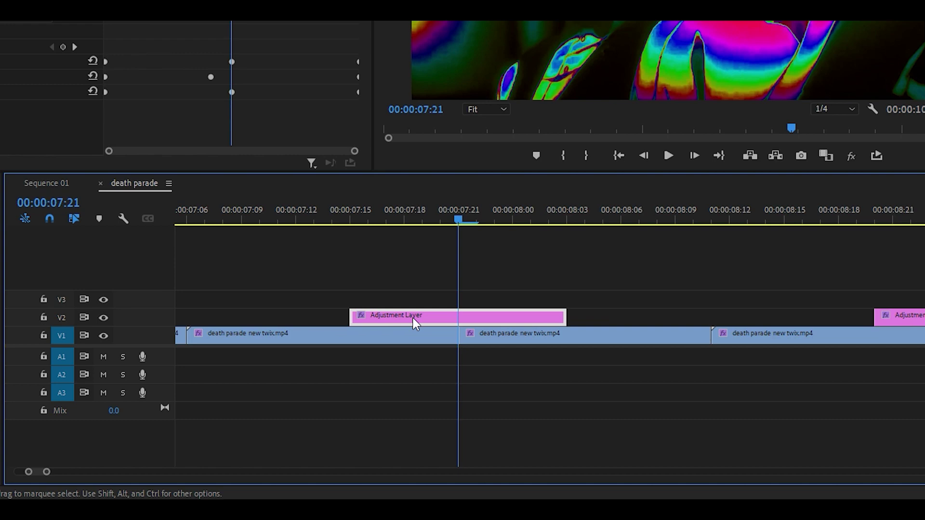
# Step: Select the adjustment layer over the 00:00:07:21 cut and examine its S_Shake, S_WarpTransform and S_PseudoColor keyframes
pyautogui.click(412, 317)
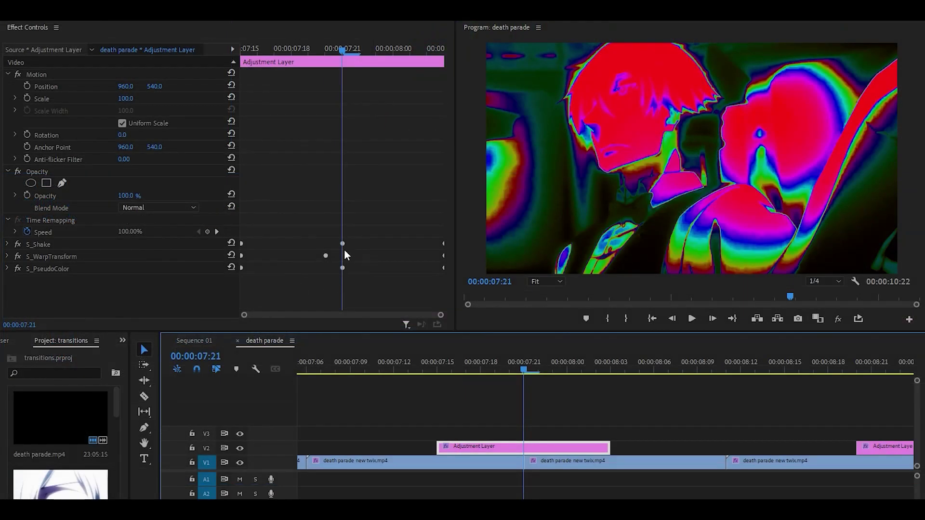
pyautogui.moveTo(354, 229); pyautogui.dragTo(337, 287)
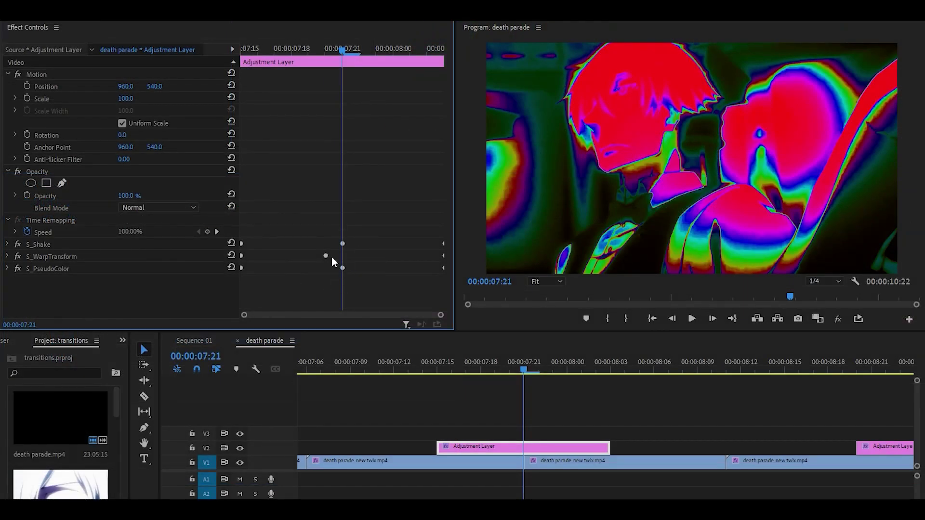
pyautogui.press('Left')
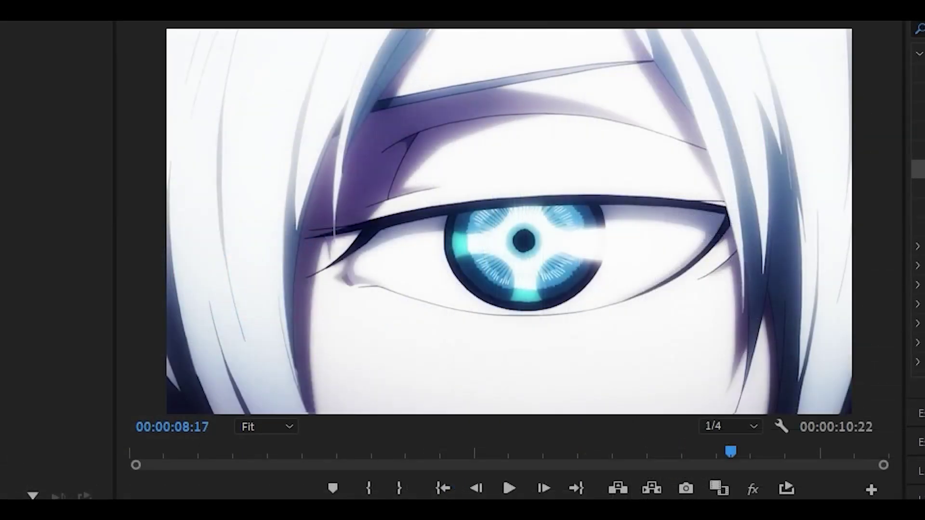
# Step: Play from 00:00:08:17, move the playhead to the 00:00:09:02 cut, and select the adjustment layer above it
pyautogui.press('space')
pyautogui.click(544, 361)
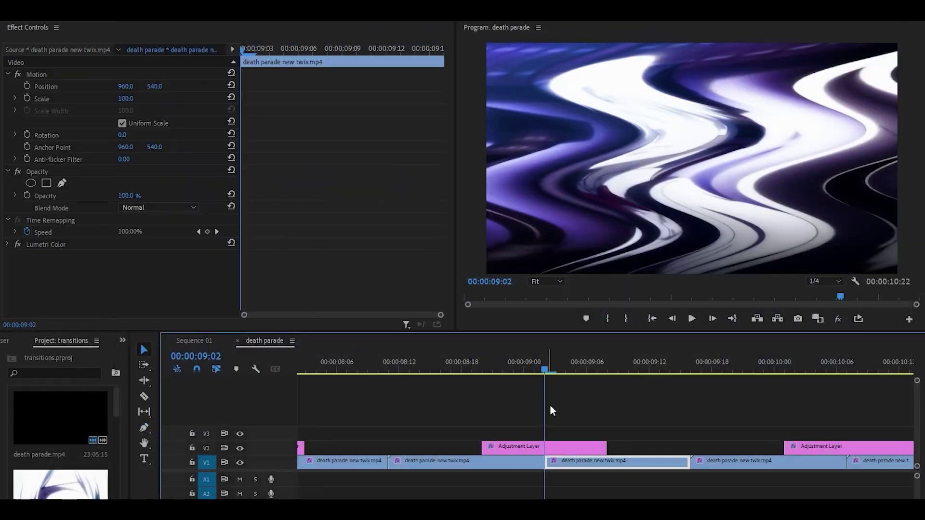
pyautogui.click(559, 447)
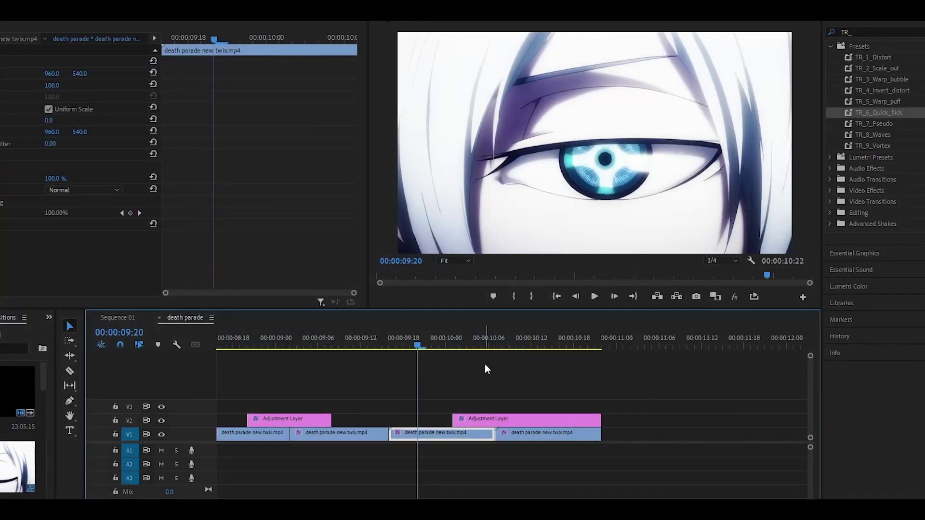
# Step: Play the last transition, step frame by frame around its cut at 00:00:10:07, and check where its adjustment layer and clip end
pyautogui.press('space')
pyautogui.click(492, 343)
pyautogui.press('Right')
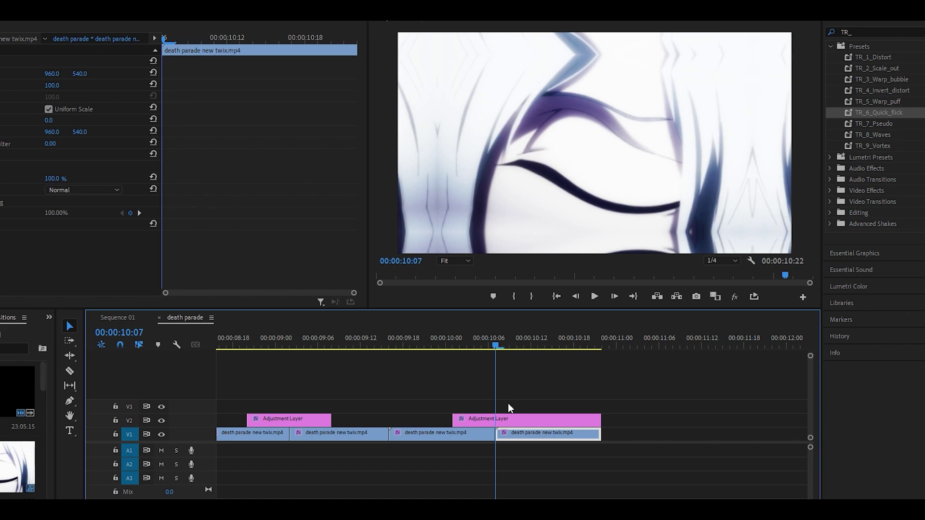
pyautogui.press('Left')
pyautogui.press('Left')
pyautogui.press('Left')
pyautogui.press('Left')
pyautogui.press('Left')
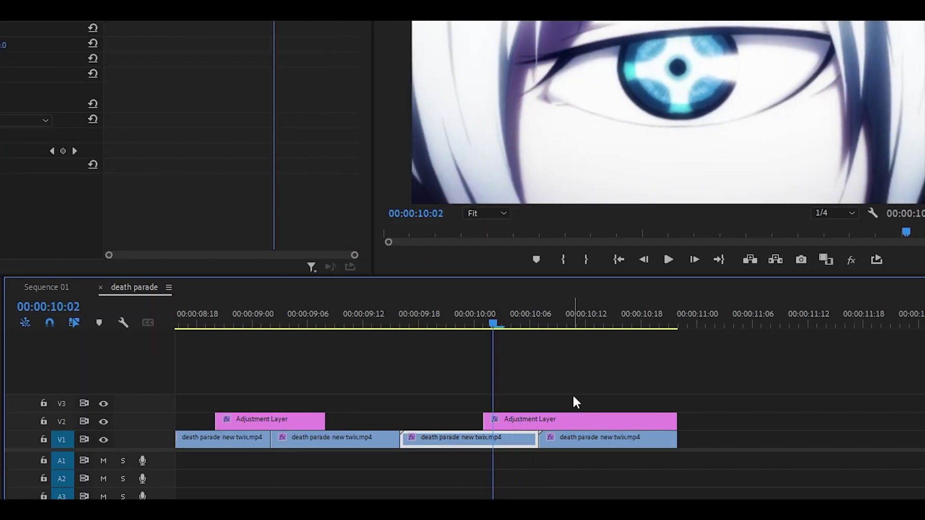
pyautogui.press('Left')
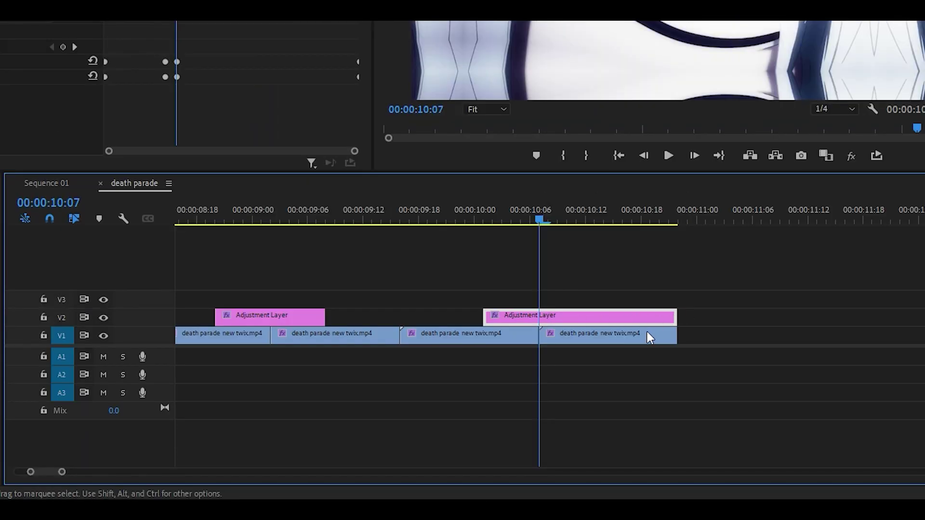
pyautogui.click(640, 334)
pyautogui.moveTo(675, 316)
pyautogui.mouseDown()
pyautogui.moveTo(650, 314)
pyautogui.moveTo(675, 316)
pyautogui.mouseUp()
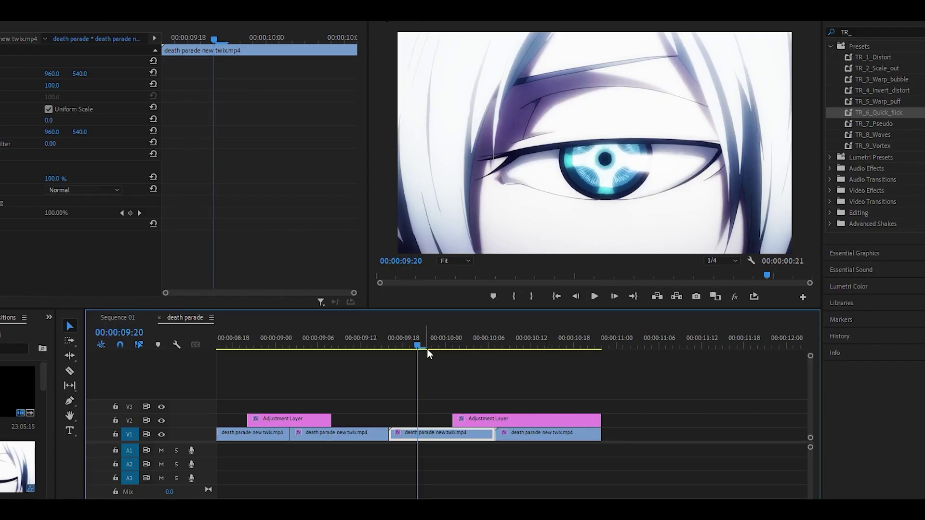
# Step: Select the first adjustment layer, scrub through it from its start at 00:00:00:09, and play back its transition
pyautogui.press('space')
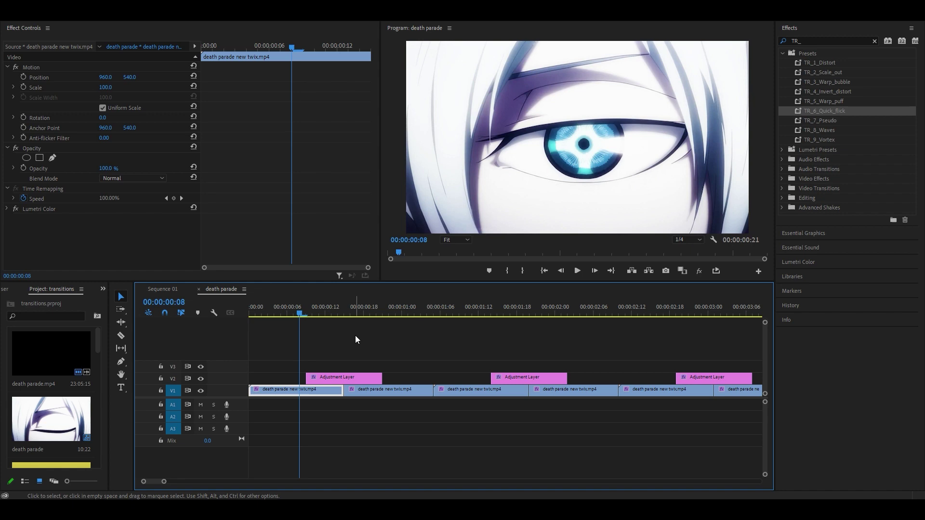
pyautogui.click(343, 377)
pyautogui.click(303, 313)
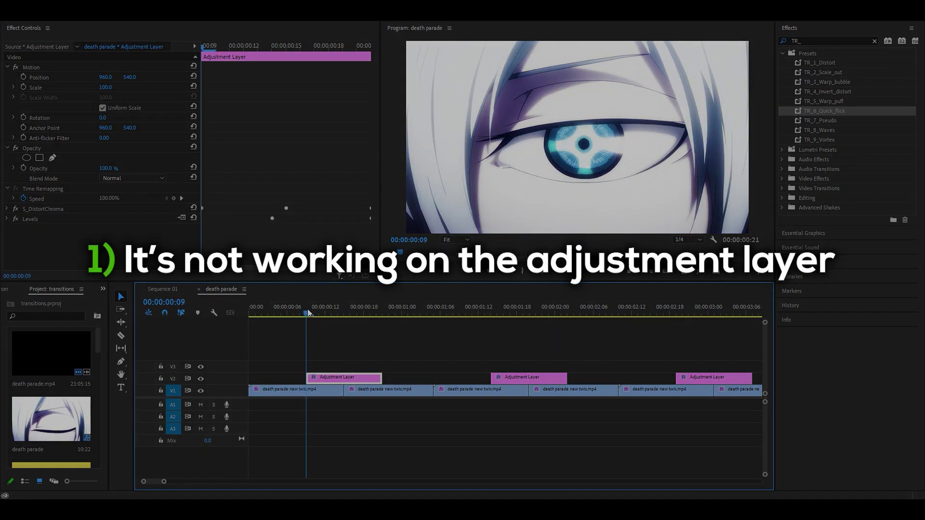
pyautogui.moveTo(307, 313); pyautogui.dragTo(333, 313)
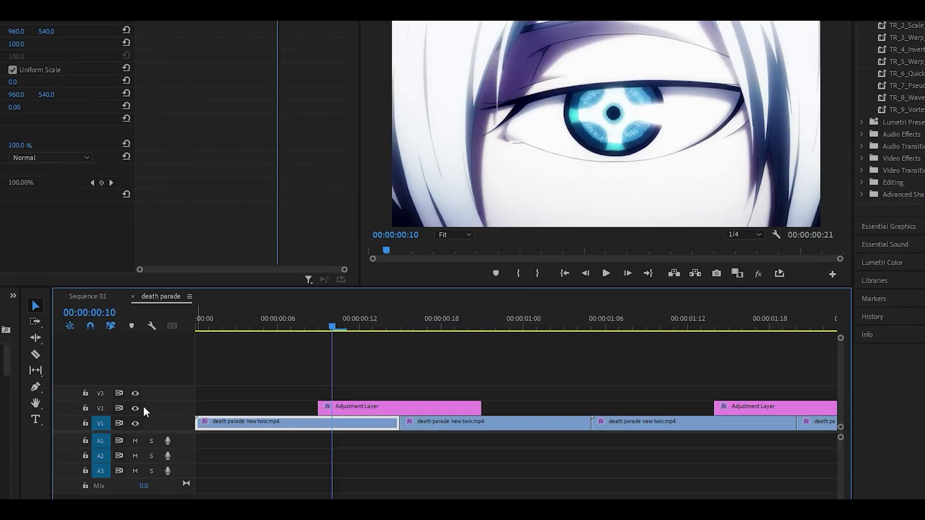
pyautogui.click(291, 319)
pyautogui.press('space')
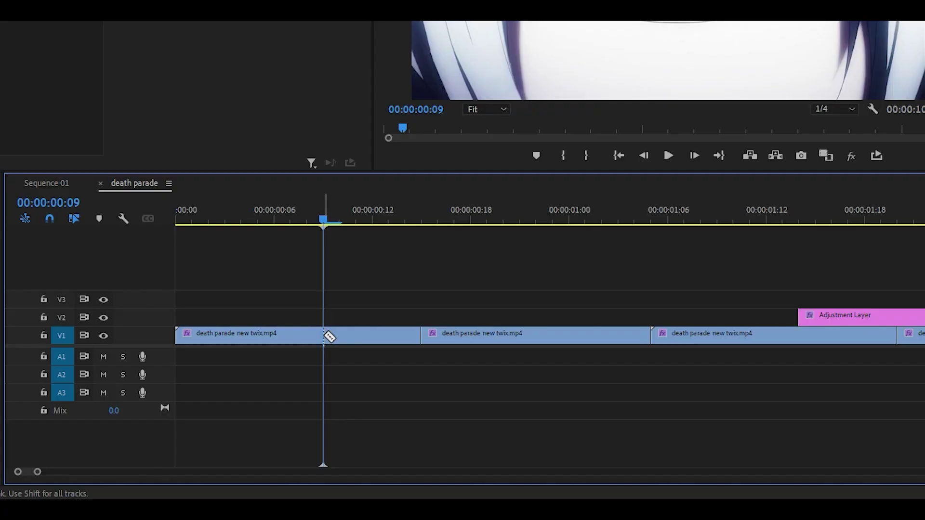
# Step: Split the V1 clips at 00:00:00:09 and 00:00:00:21, six frames on either side of the first cut
pyautogui.click(349, 390)
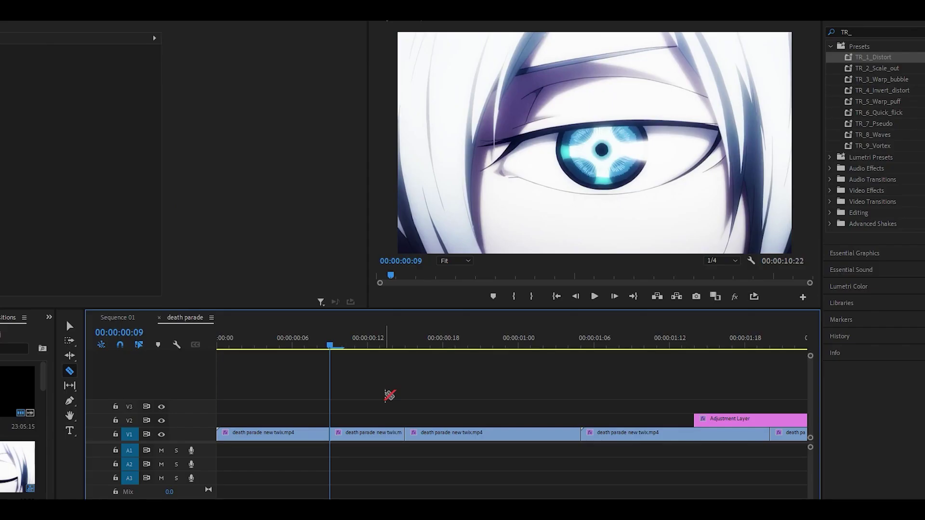
pyautogui.press('Right')
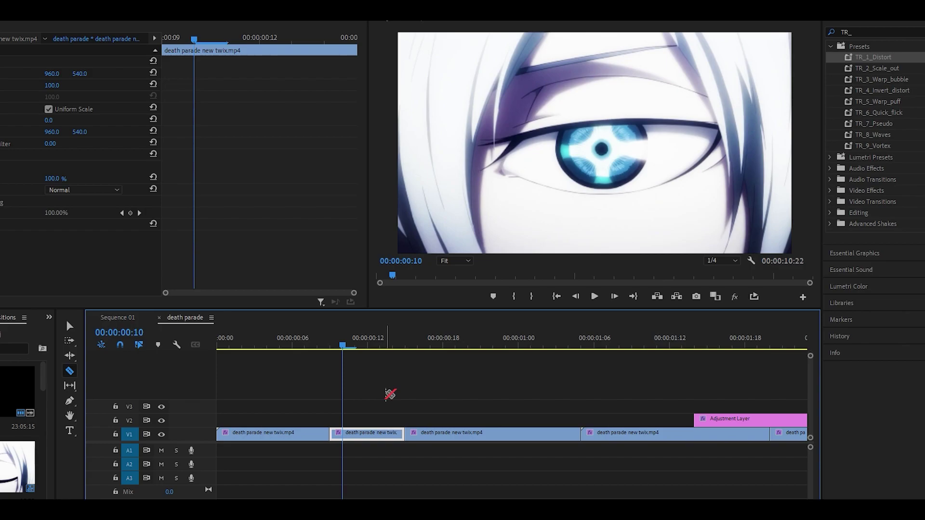
pyautogui.press('Right')
pyautogui.press('Left')
pyautogui.press('Right')
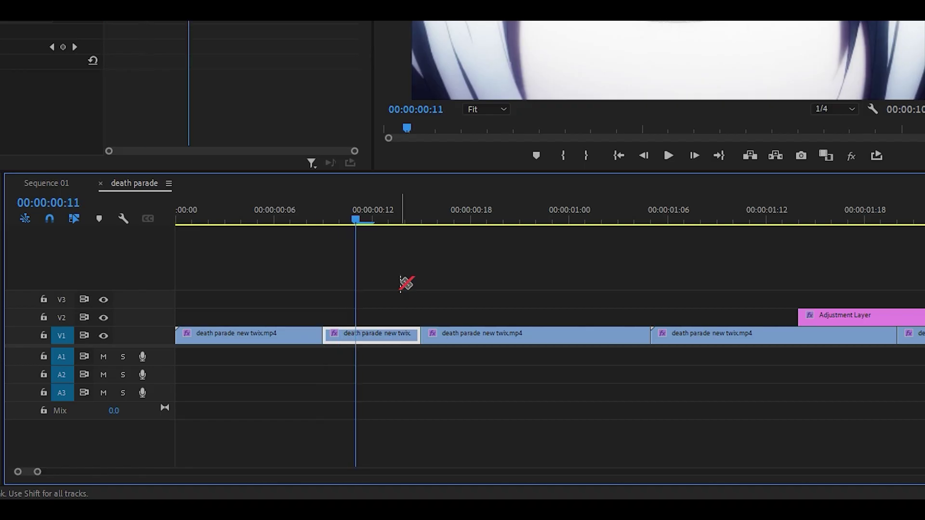
pyautogui.press('Right')
pyautogui.press('Right')
pyautogui.press('Right')
pyautogui.press('Right')
pyautogui.press('Right')
pyautogui.press('Right')
pyautogui.press('Right')
pyautogui.press('Right')
pyautogui.press('Right')
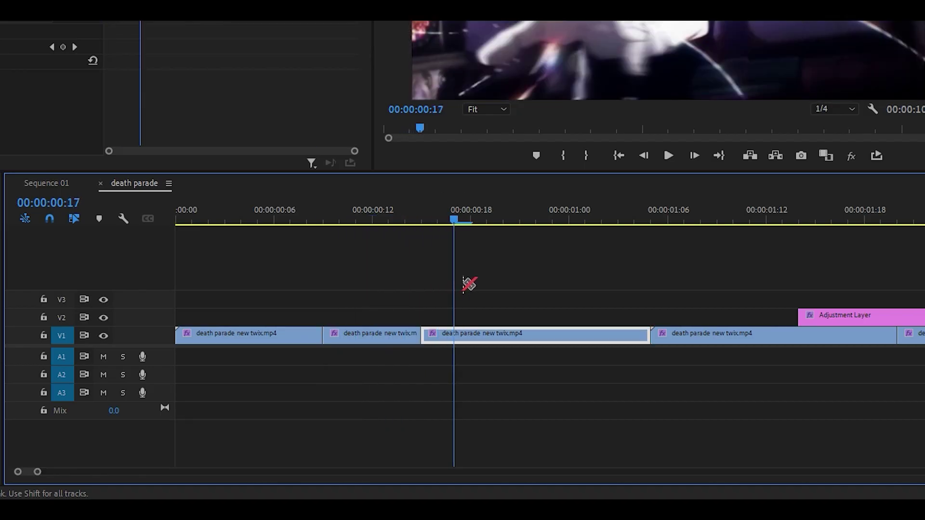
pyautogui.press('Right')
pyautogui.click(521, 335)
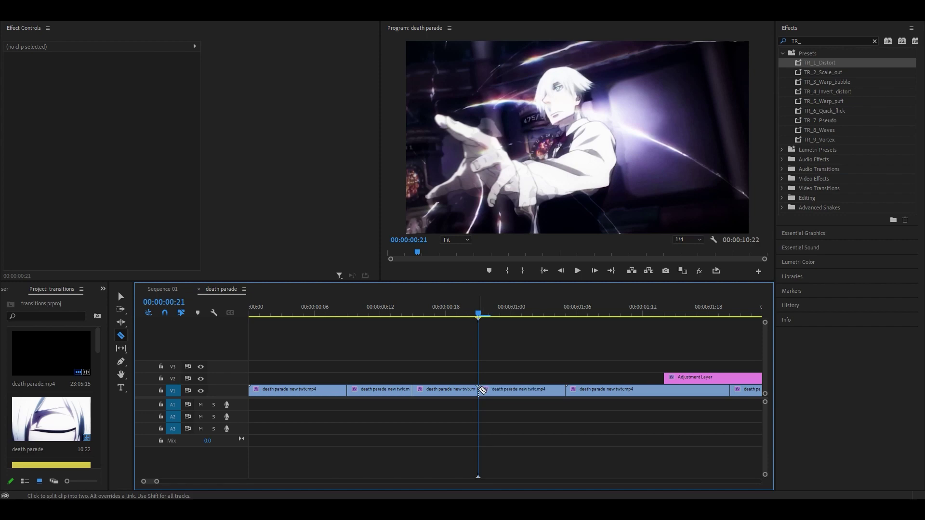
# Step: Nest the two short clips around the 00:00:00:15 cut, keeping the suggested sequence name
pyautogui.press('v')
pyautogui.moveTo(451, 372); pyautogui.dragTo(395, 389)
pyautogui.rightClick(395, 388)
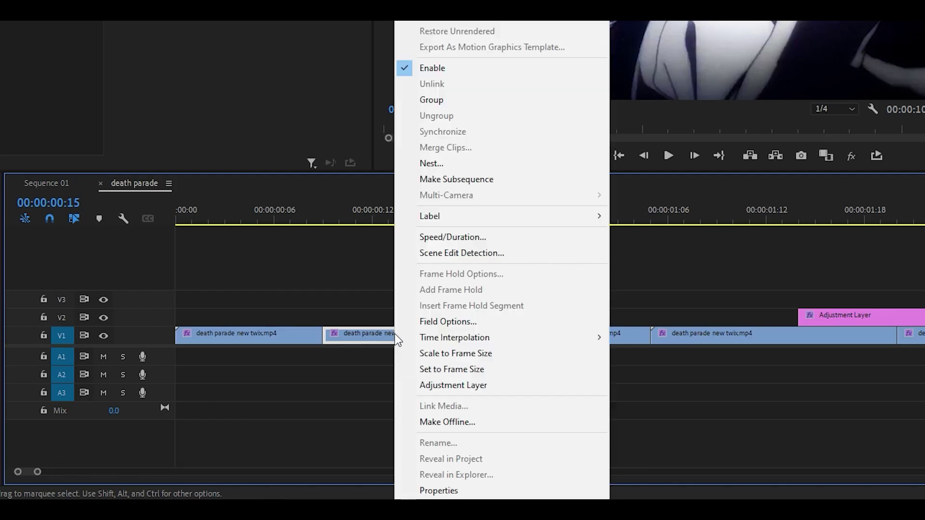
pyautogui.click(440, 165)
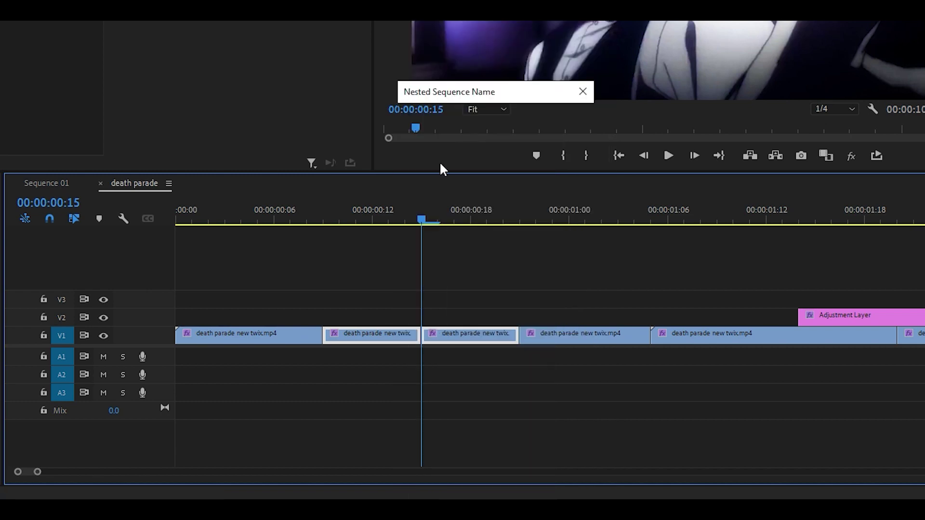
pyautogui.click(457, 147)
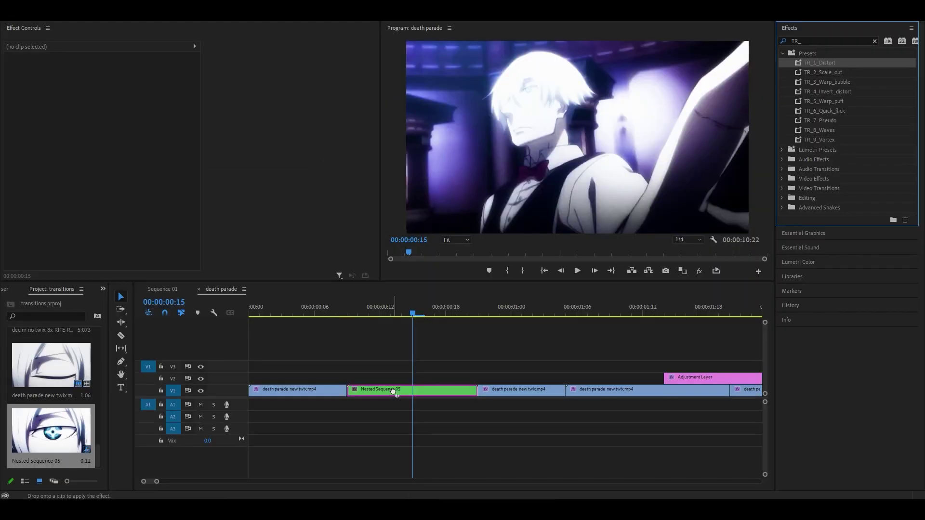
# Step: Apply the TR_1_Distort preset to the nested sequence and play back the transition
pyautogui.moveTo(393, 392); pyautogui.dragTo(393, 391)
pyautogui.click(310, 313)
pyautogui.press('space')
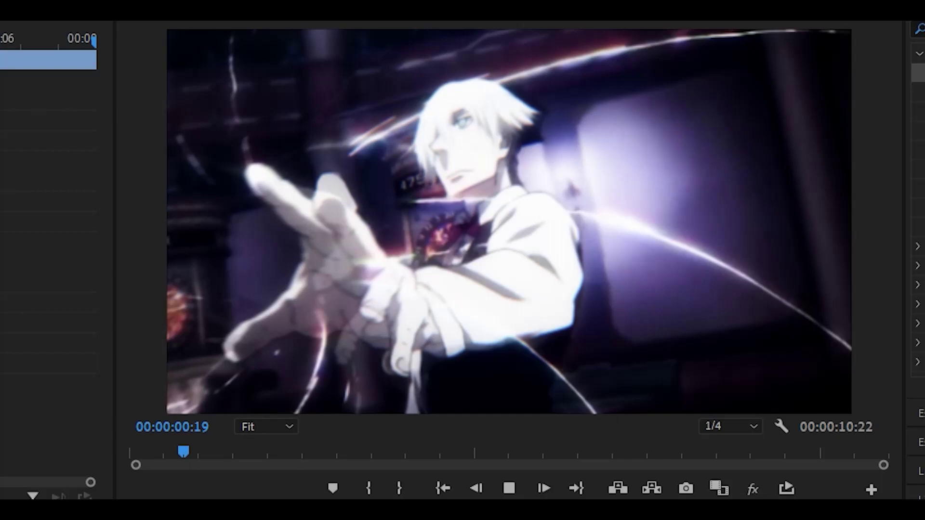
# Step: Split the V1 clips at both ends of the short adjustment layer, at 00:00:06:13 and 00:00:06:19
pyautogui.scroll(-3, 428, 340)
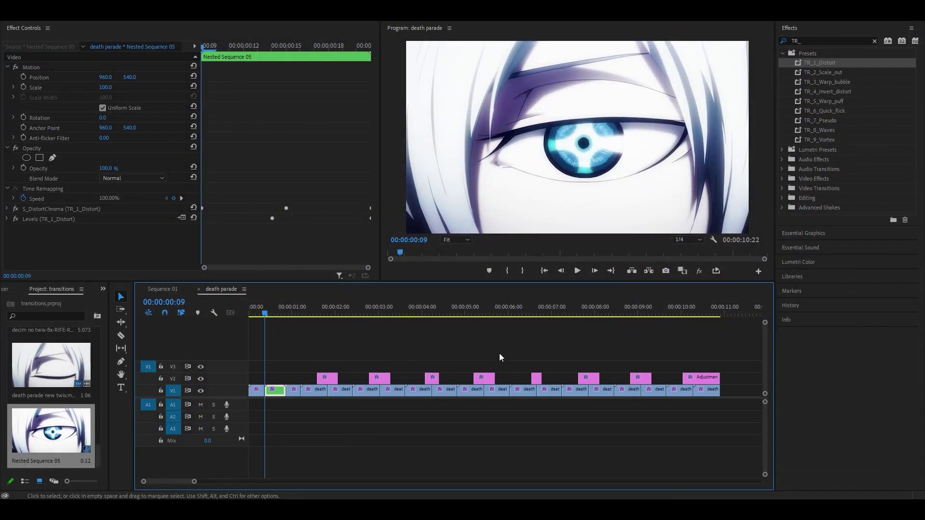
pyautogui.scroll(8, 554, 364)
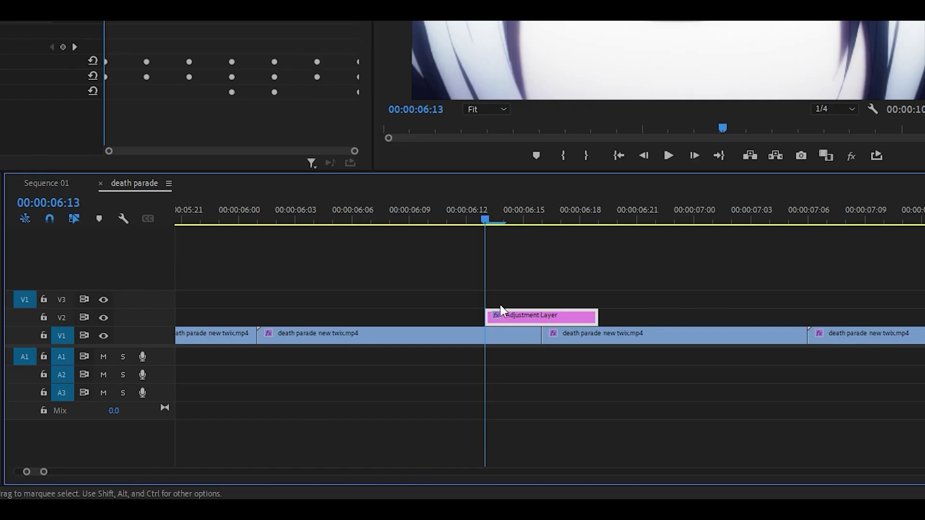
pyautogui.press('c')
pyautogui.click(597, 336)
pyautogui.click(486, 336)
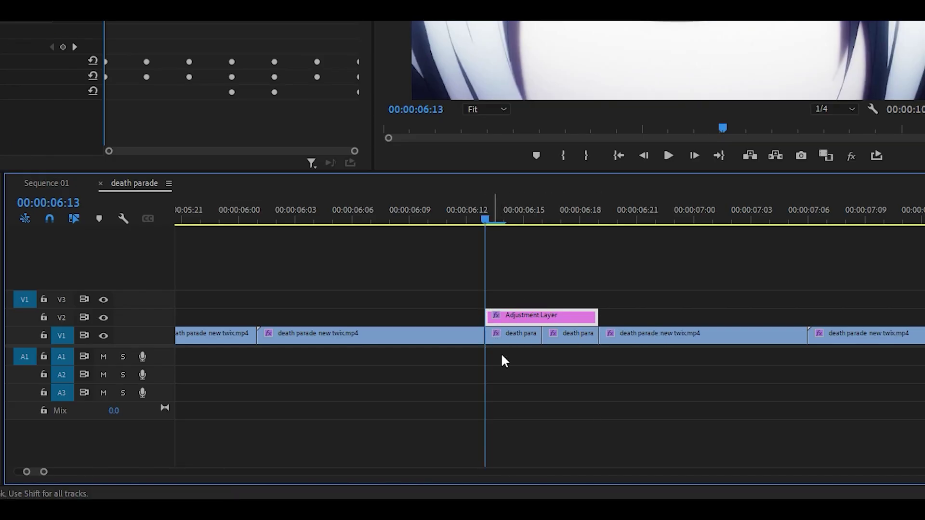
pyautogui.press('v')
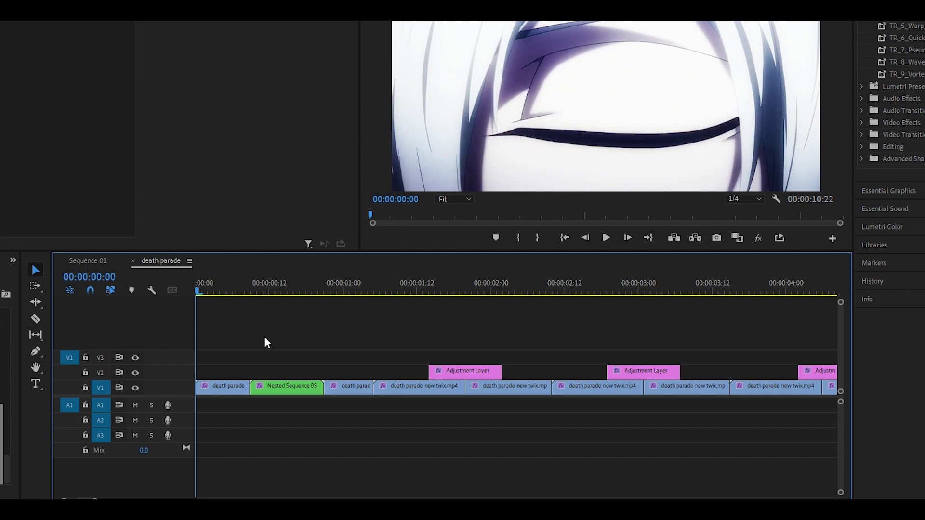
# Step: Play the sequence from the start through the nested transition and move the playhead to 00:00:01:11
pyautogui.press('space')
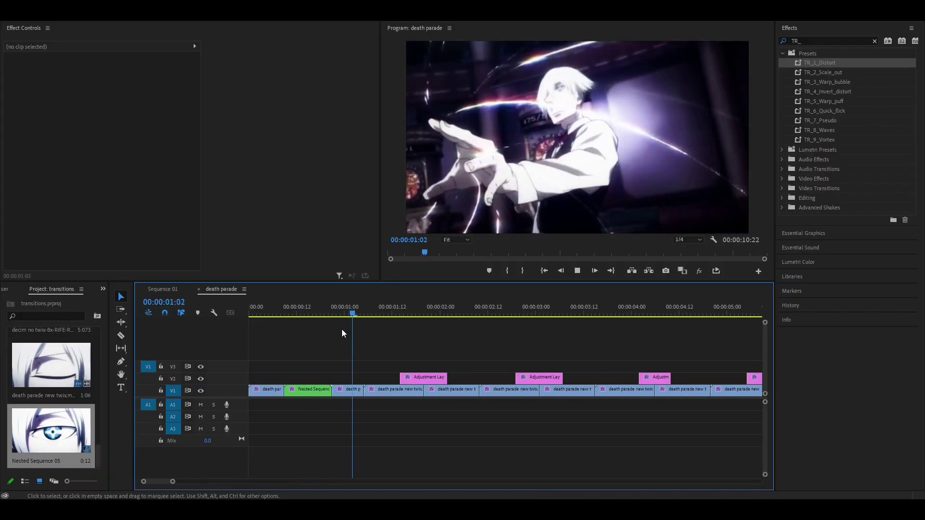
pyautogui.click(390, 311)
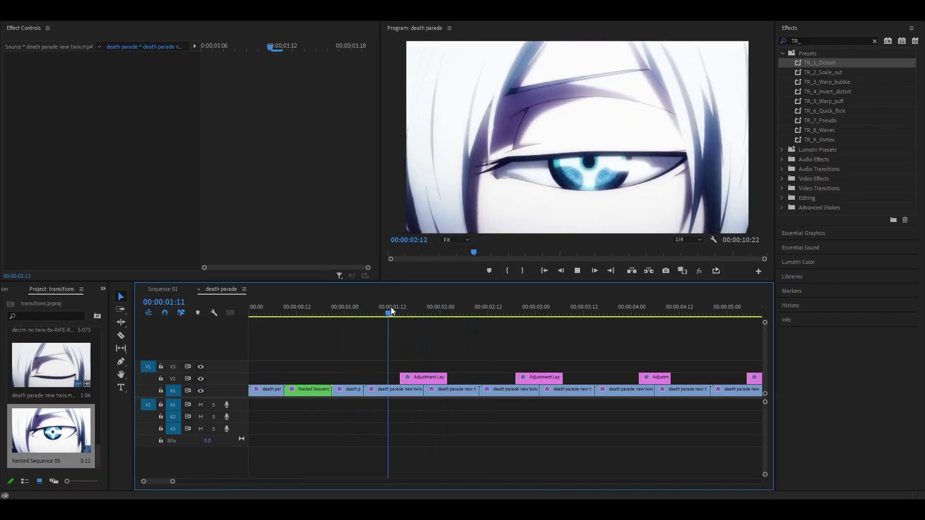
pyautogui.click(422, 328)
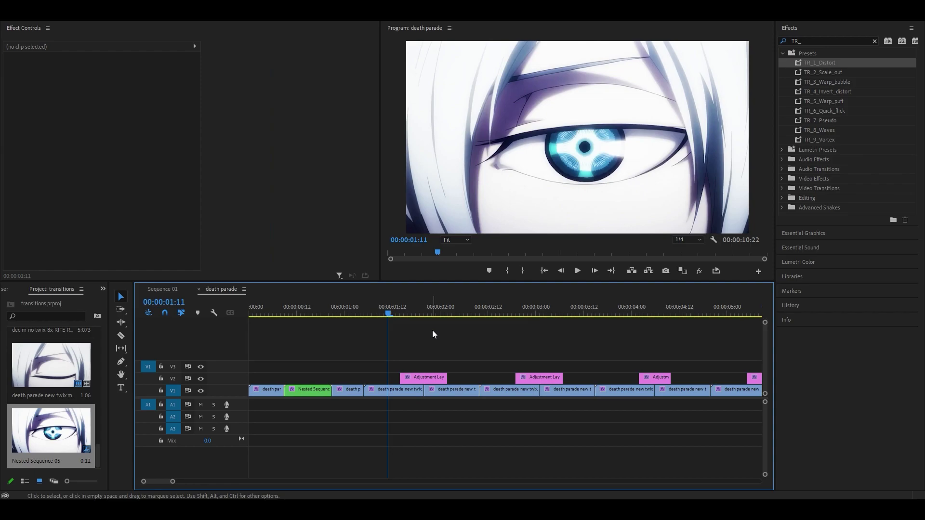
# Step: Extend the adjustment layer over the 00:00:01:20 cut by one frame at each end, deselect it, and return to the sequence start
pyautogui.press('Down')
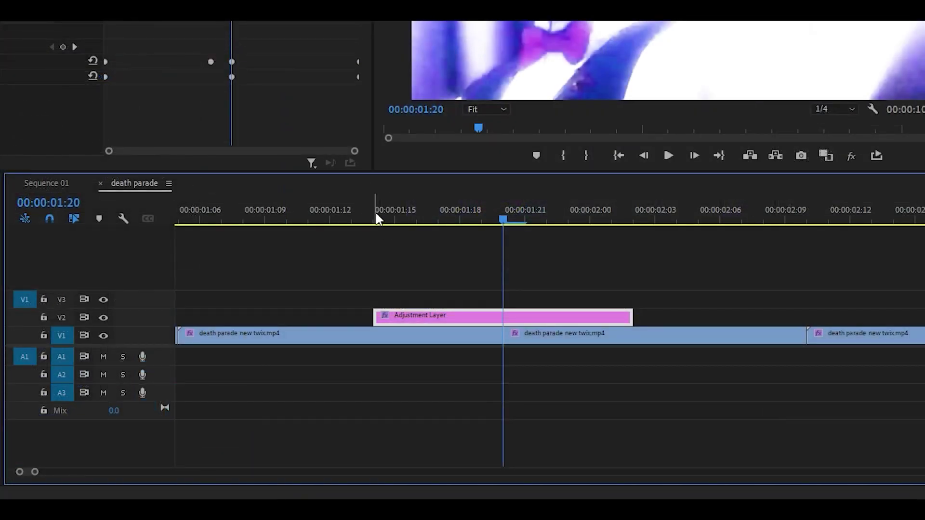
pyautogui.click(378, 218)
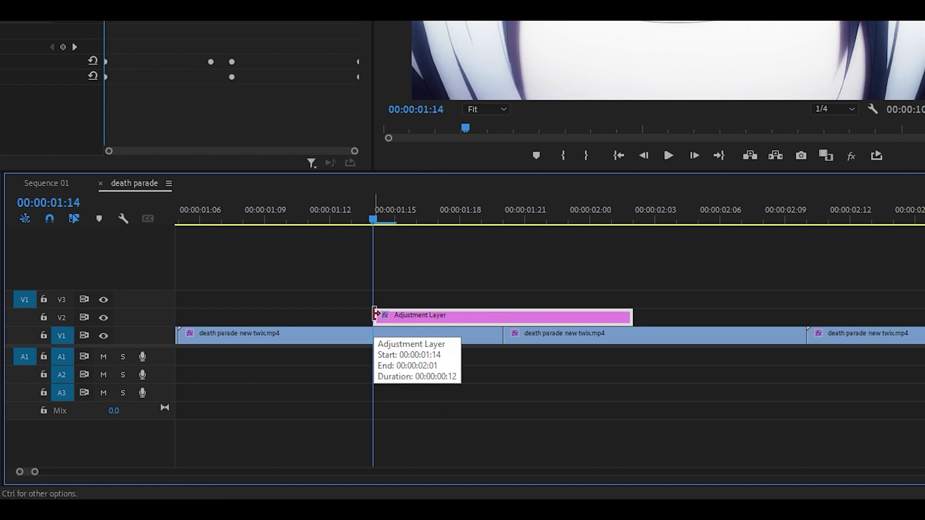
pyautogui.moveTo(375, 314); pyautogui.dragTo(352, 316)
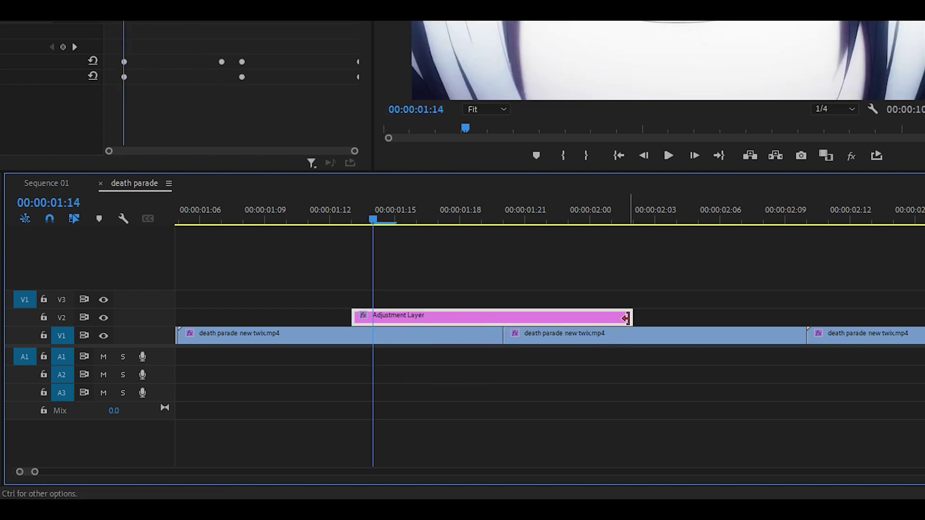
pyautogui.moveTo(631, 316); pyautogui.dragTo(653, 316)
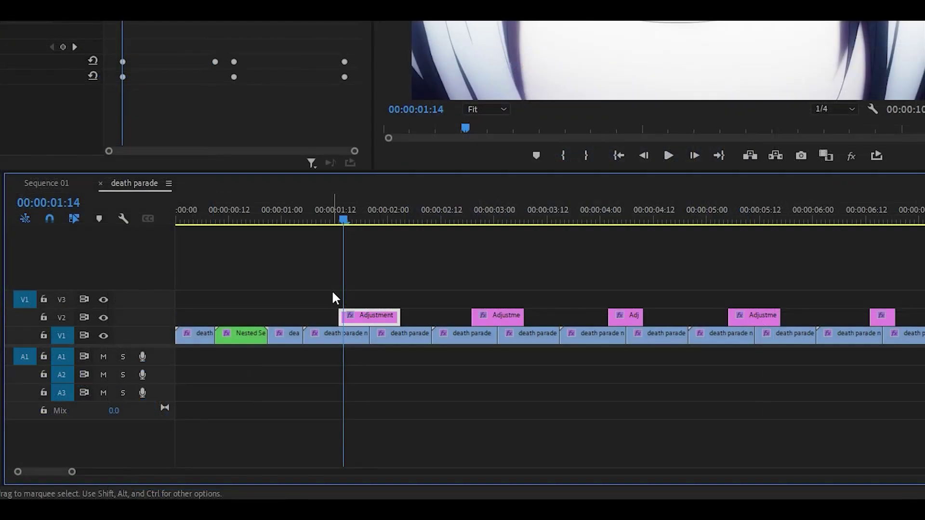
pyautogui.click(328, 332)
pyautogui.press('Home')
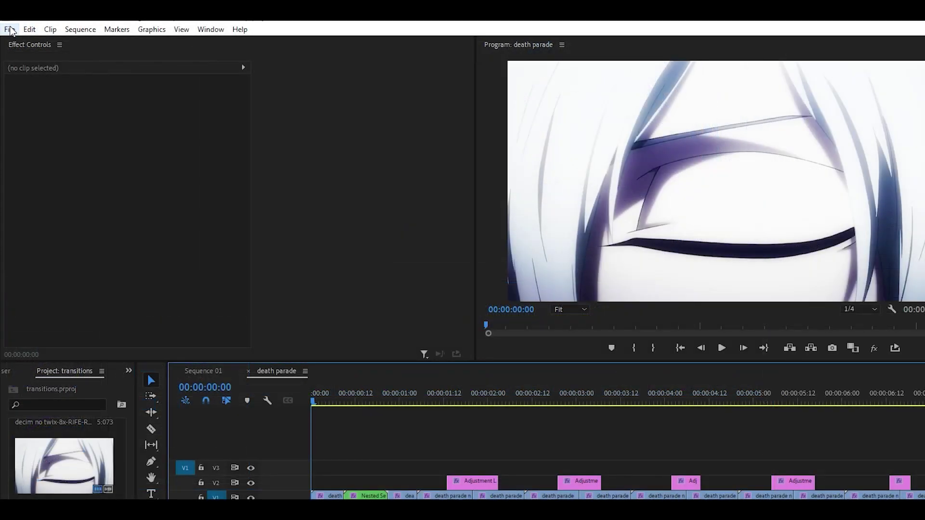
# Step: Set the project's renderer to Mercury Playback Engine Software Only in the general project settings
pyautogui.click(10, 30)
pyautogui.moveTo(89, 410)
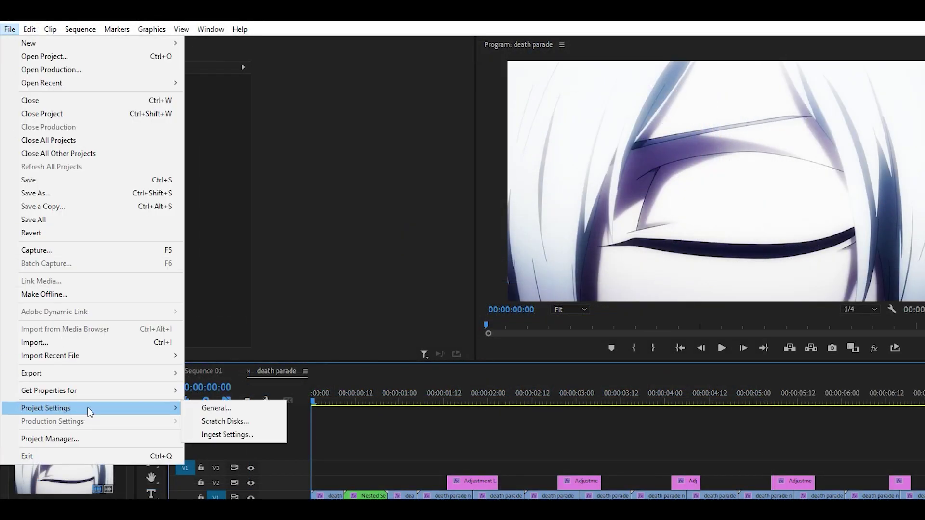
pyautogui.click(209, 409)
pyautogui.click(429, 122)
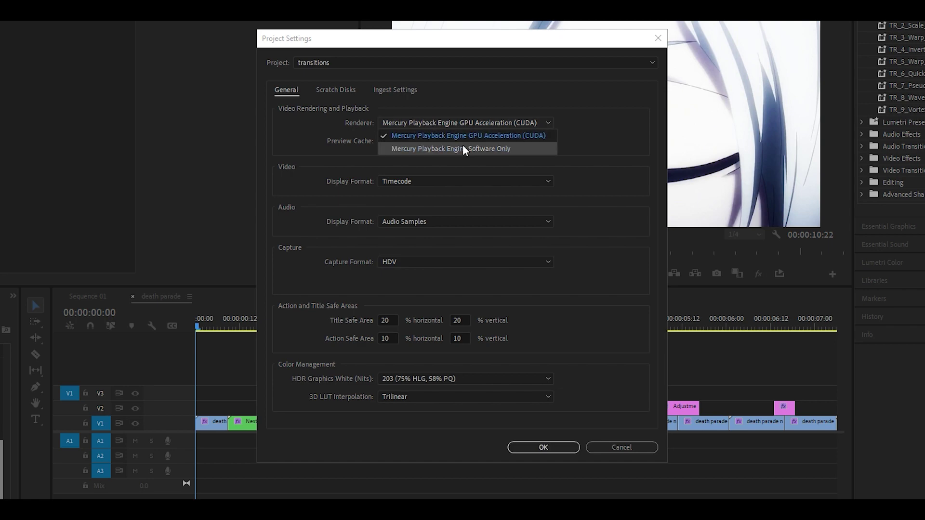
pyautogui.click(502, 149)
pyautogui.click(543, 447)
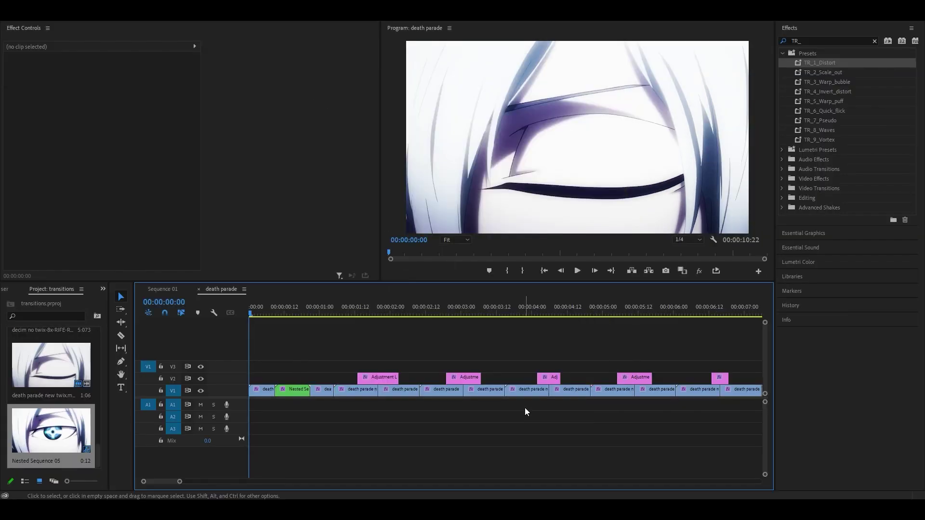